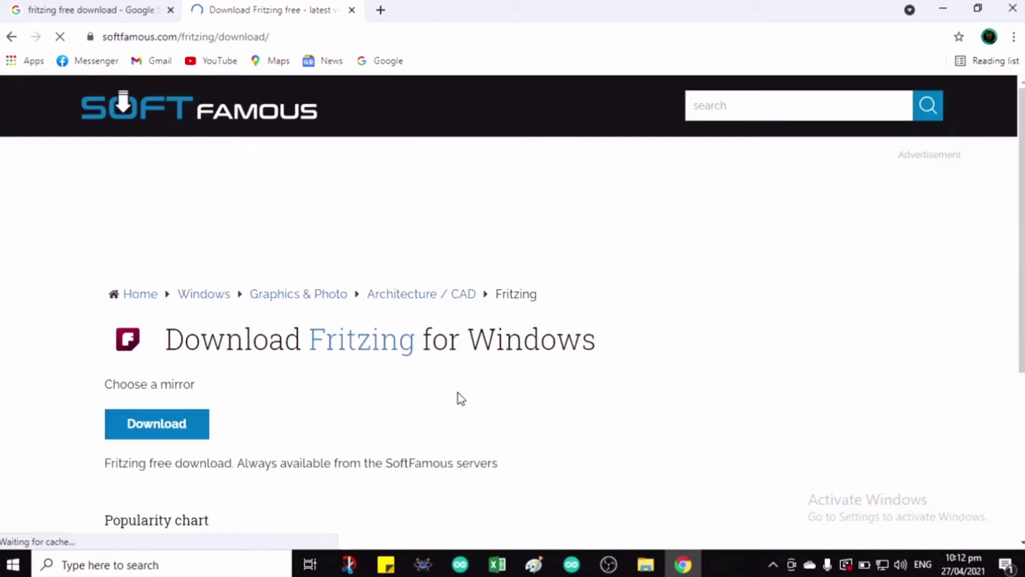
Start the Fritzing for Windows download from the SoftFamous mirror, dismiss the cookie notice and view the download page.
scroll(214, 368, "down", 5)
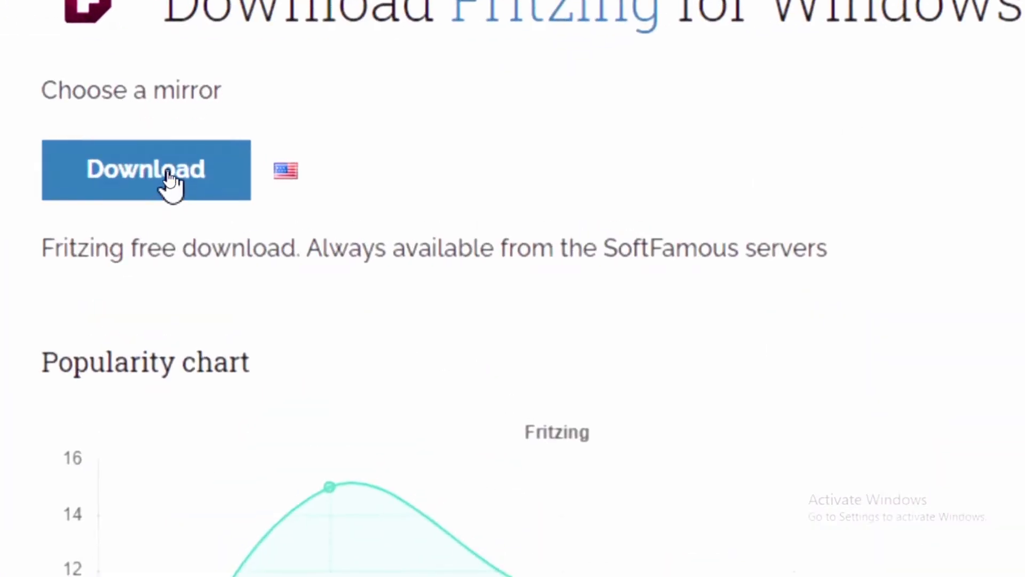
left_click(170, 179)
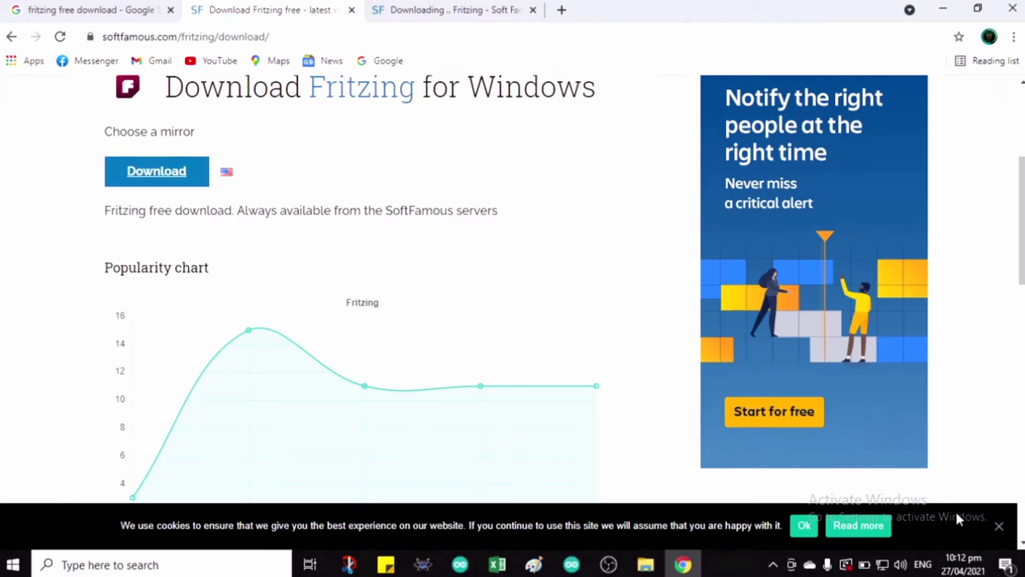
left_click(999, 528)
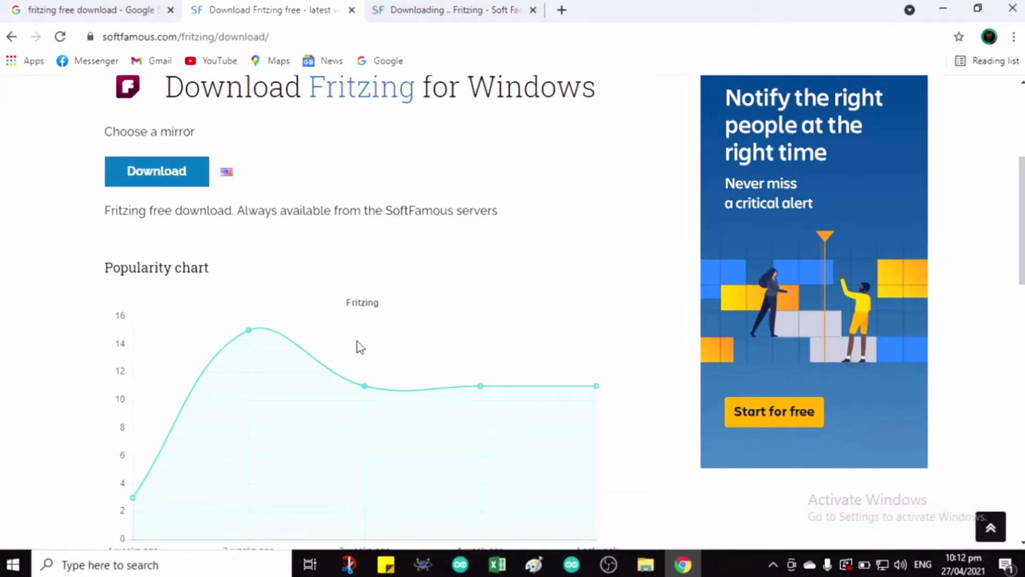
left_click(428, 11)
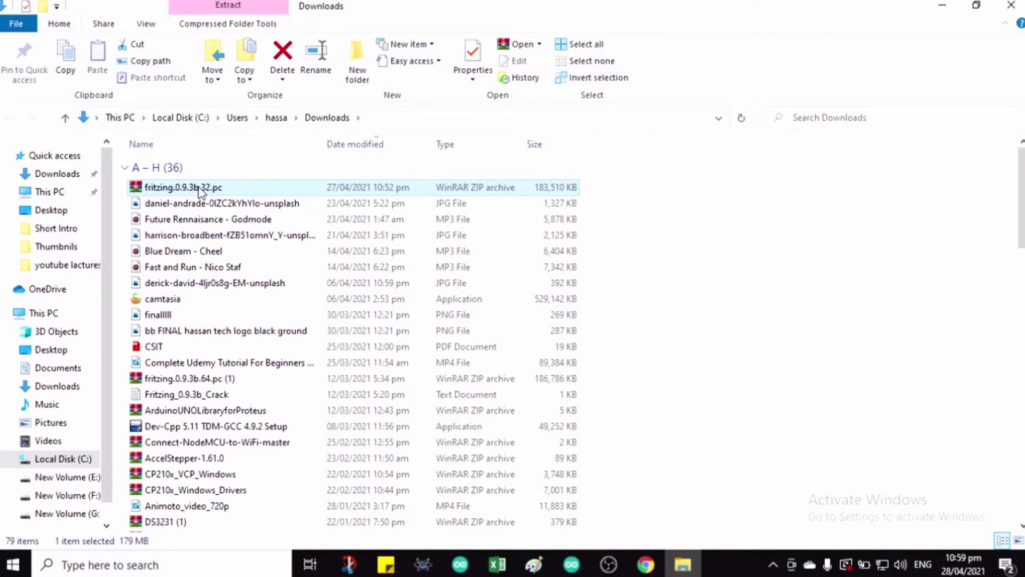
Open the fritzing.0.9.3b.32.pc archive from Downloads in WinRAR and enter its fritzing.0.9.3b.32.pc folder.
right_click(198, 185)
left_click(219, 196)
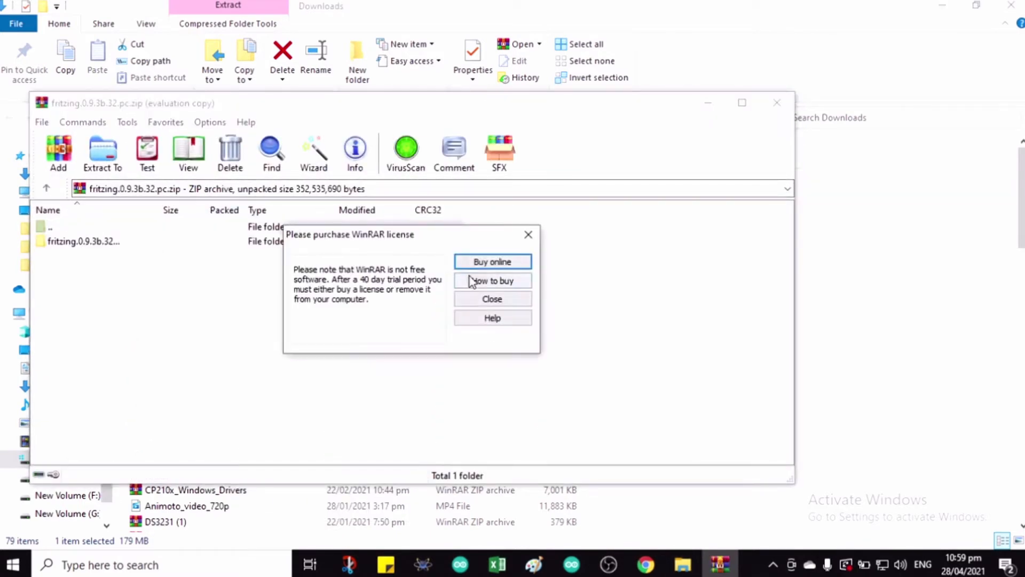
left_click(493, 299)
double_click(85, 241)
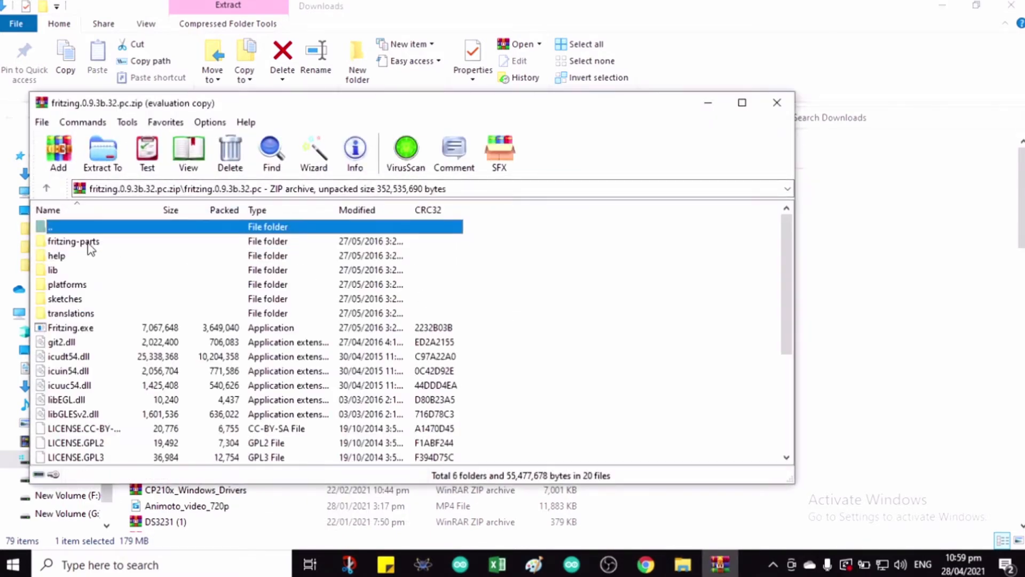
Look through the archive folder's contents and launch Fritzing.exe.
scroll(87, 263, "down", 3)
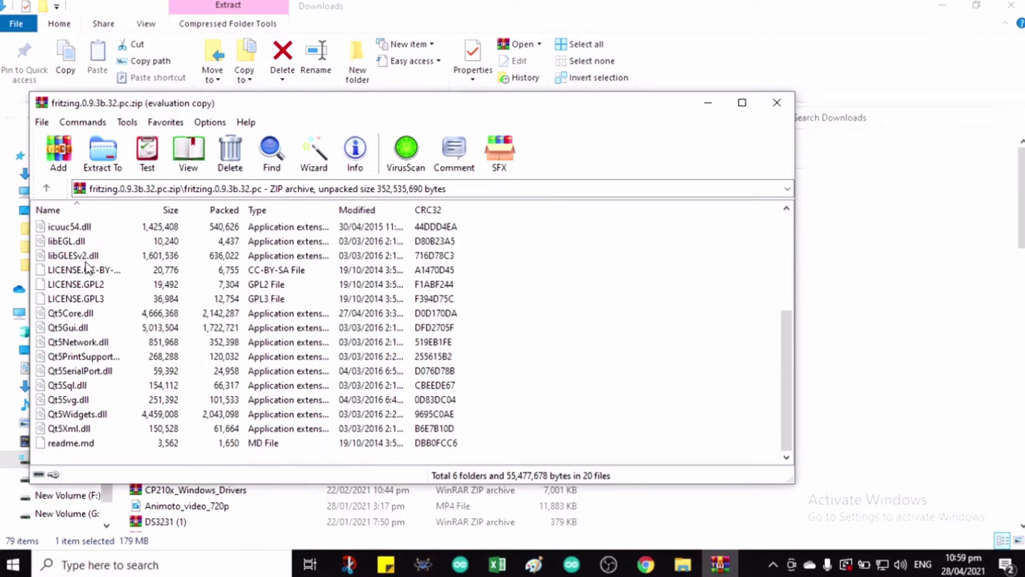
scroll(86, 262, "up", 3)
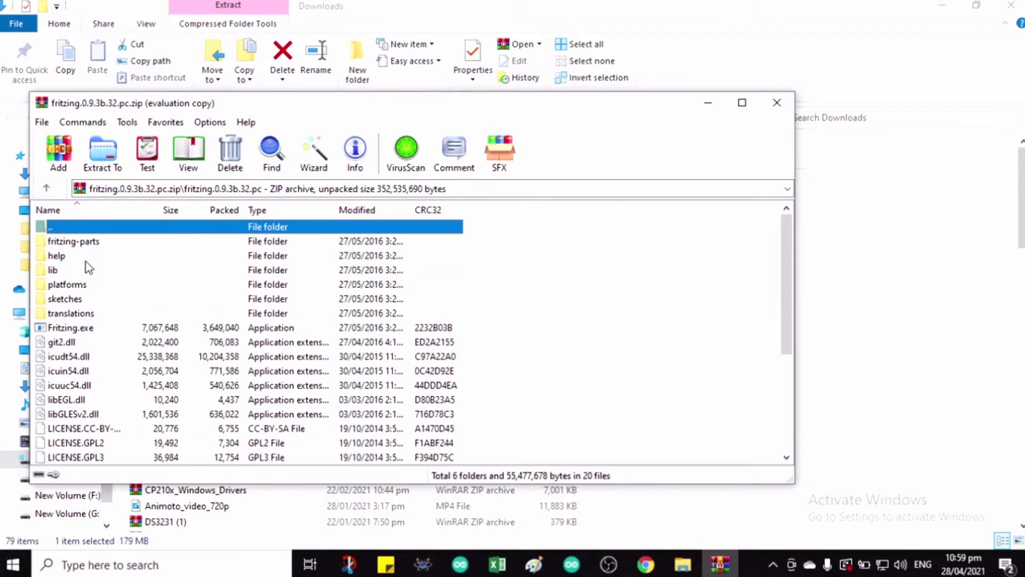
left_click(71, 330)
right_click(65, 328)
left_click(45, 331)
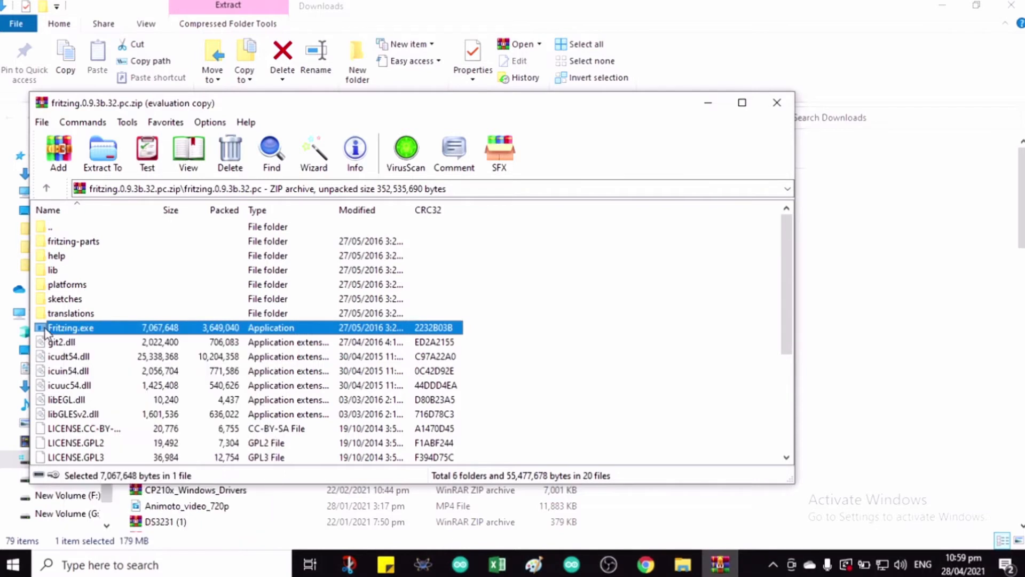
double_click(45, 331)
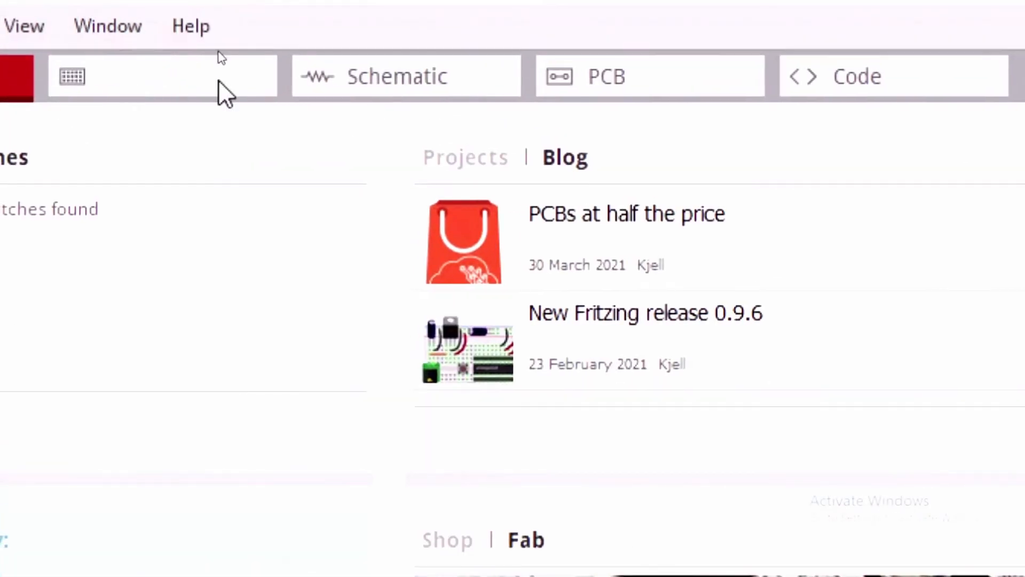
Switch the sketch to the breadboard view and move the breadboard to the upper-left area of the canvas.
left_click(174, 79)
scroll(377, 367, "down", 3, "ctrl")
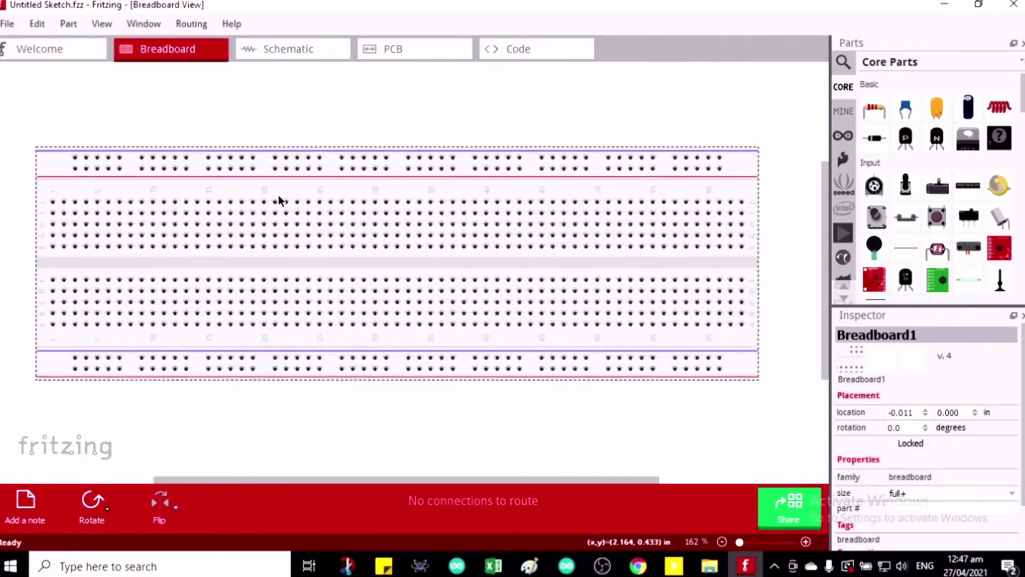
scroll(288, 203, "up", 1)
left_click_drag(348, 283, 201, 201)
Search the parts library for "resistor", place the 220Ω resistor below the breadboard and rotate it 90° clockwise.
left_click(843, 62)
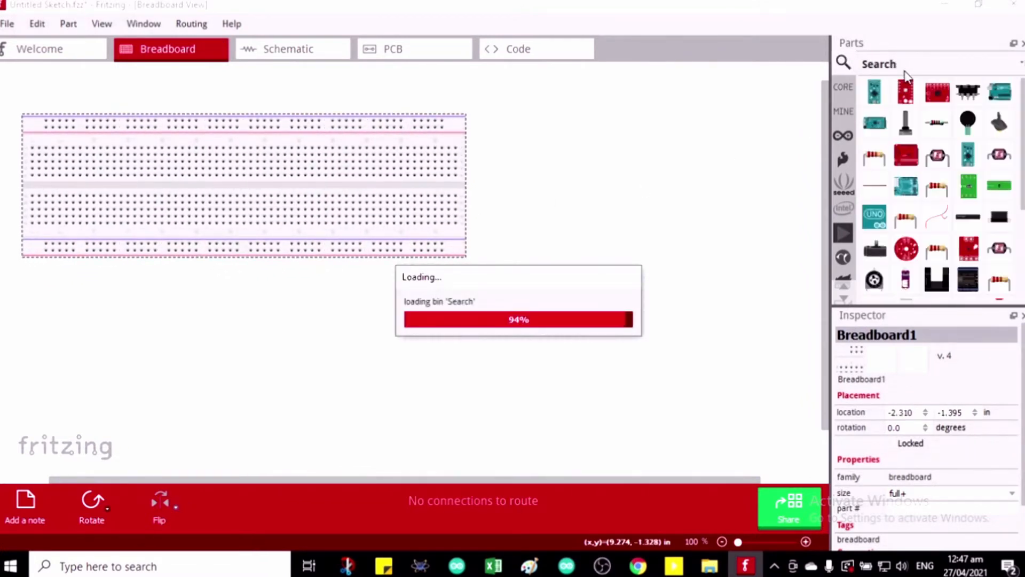
key("Return")
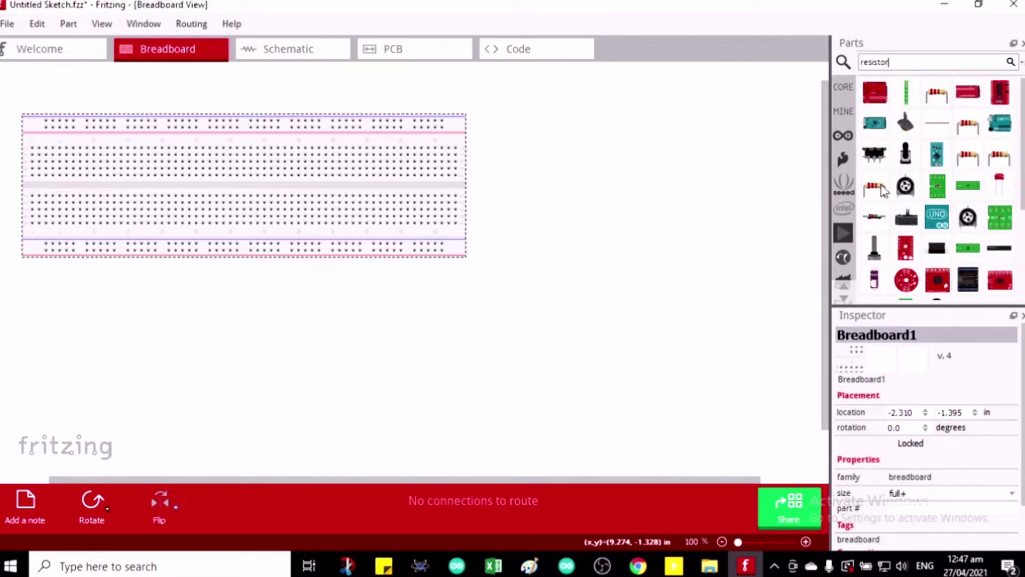
left_click(882, 190)
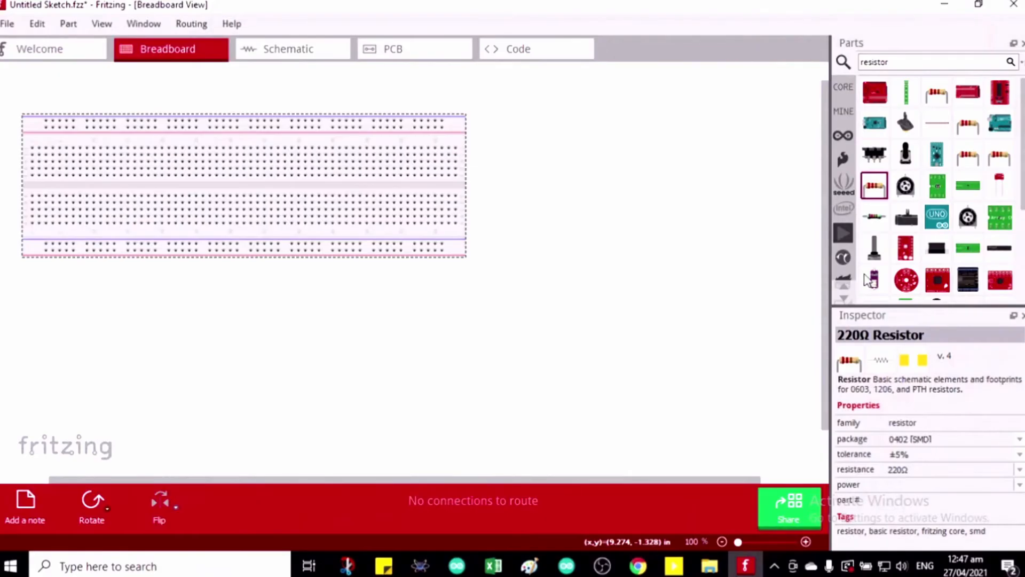
left_click_drag(442, 330, 336, 334)
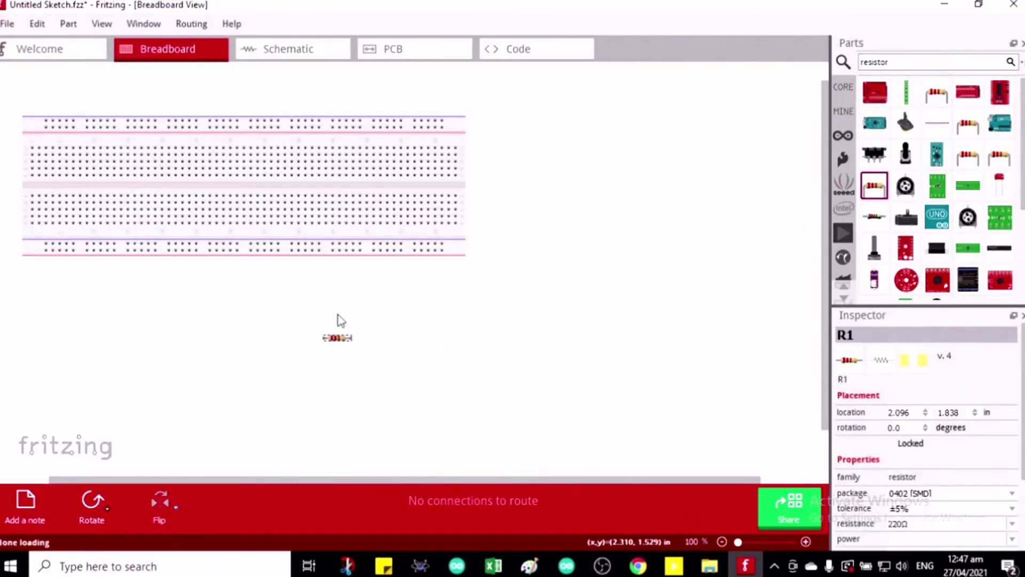
right_click(342, 336)
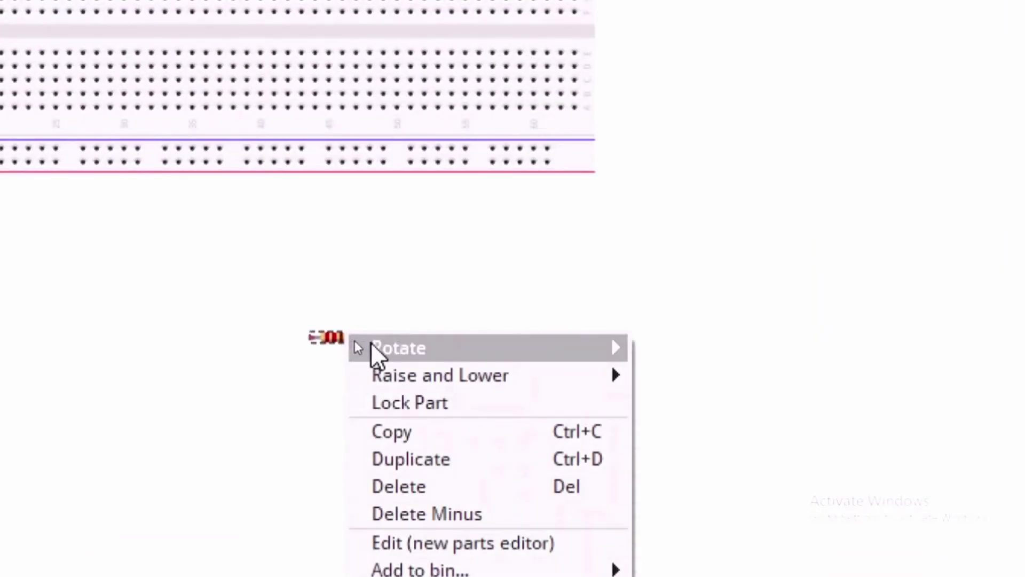
mouse_move(377, 350)
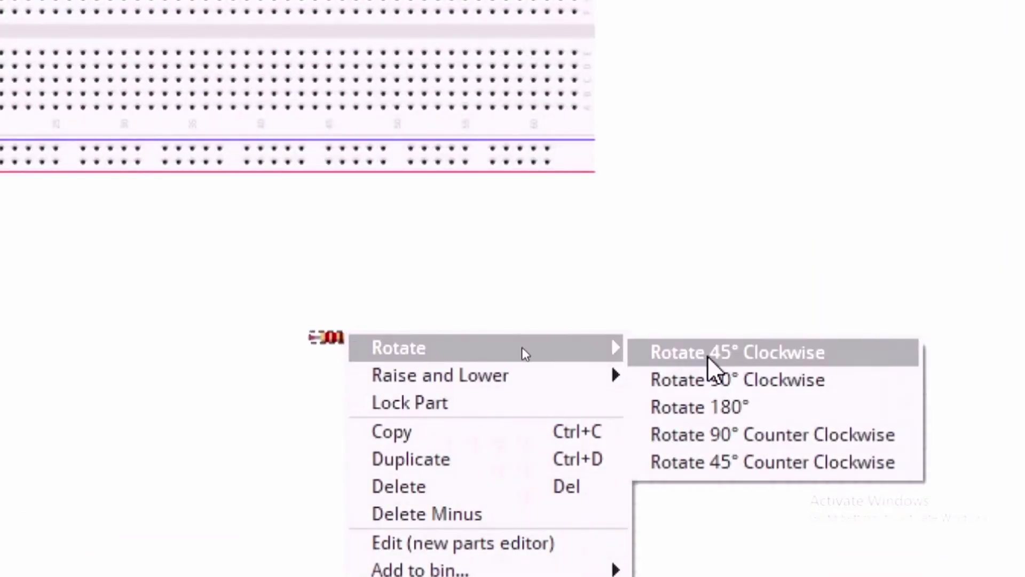
left_click(721, 380)
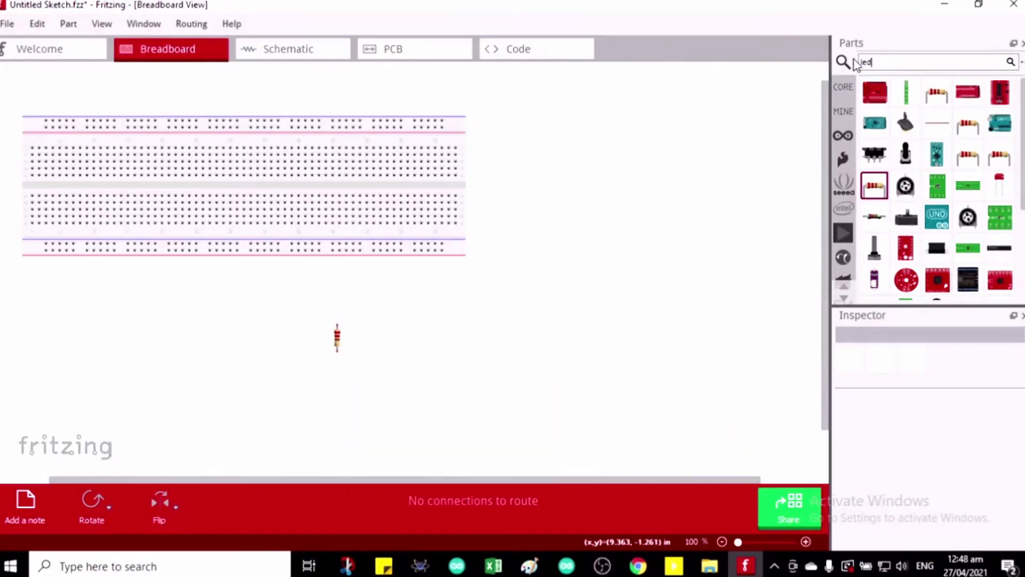
Search the parts library for "led" and place the Red (633nm) LED below the breadboard, beside the resistor.
key("Return")
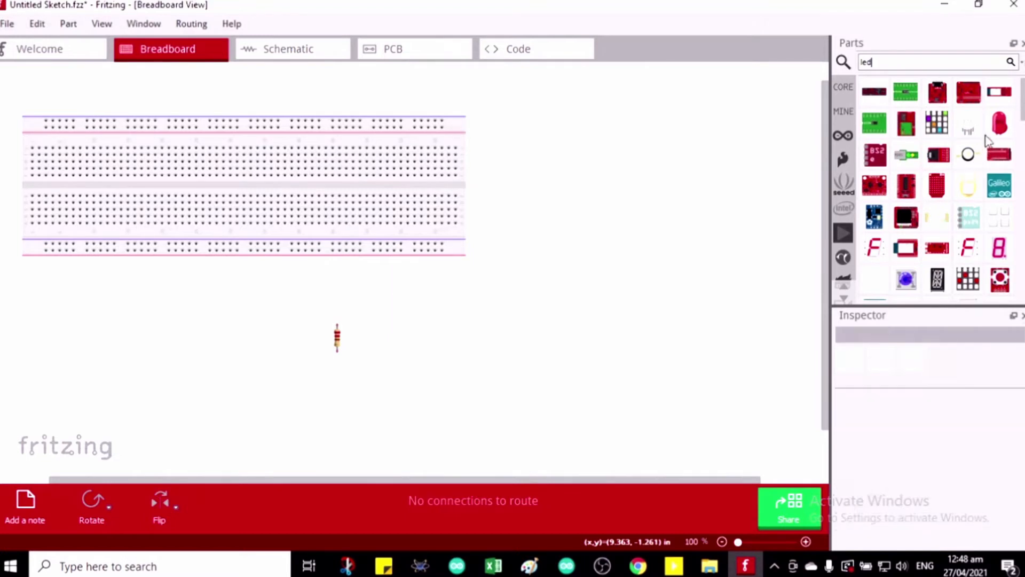
left_click(999, 123)
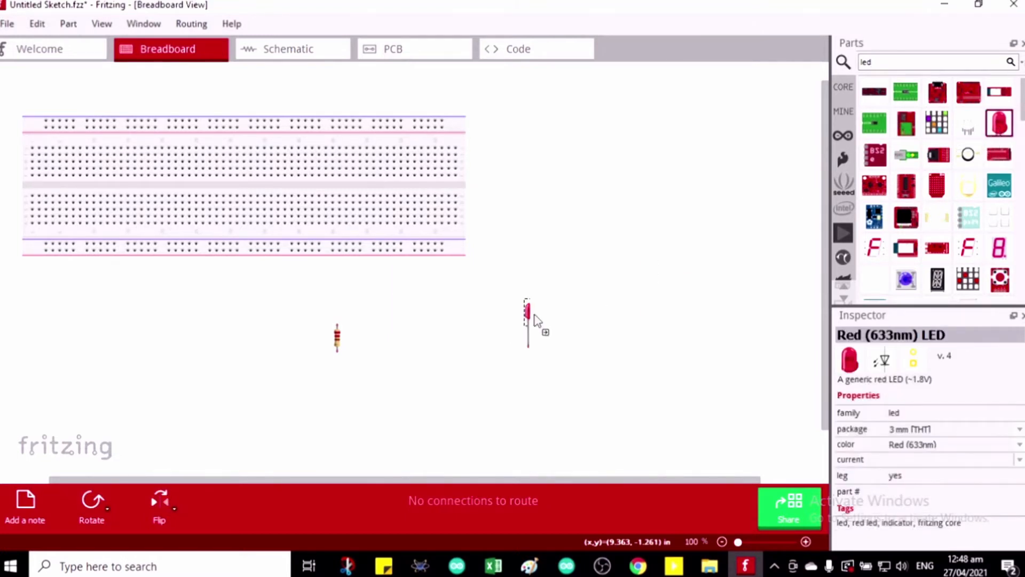
left_click_drag(534, 314, 441, 301)
Rotate the red LED 180° and move it so that one leg meets the resistor's lower lead.
right_click(422, 316)
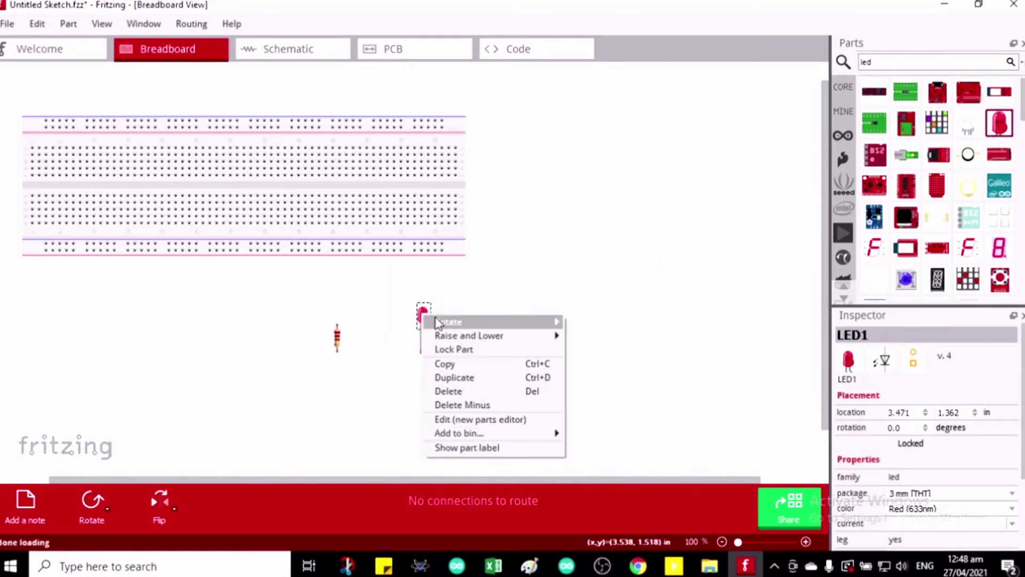
mouse_move(539, 322)
left_click(595, 350)
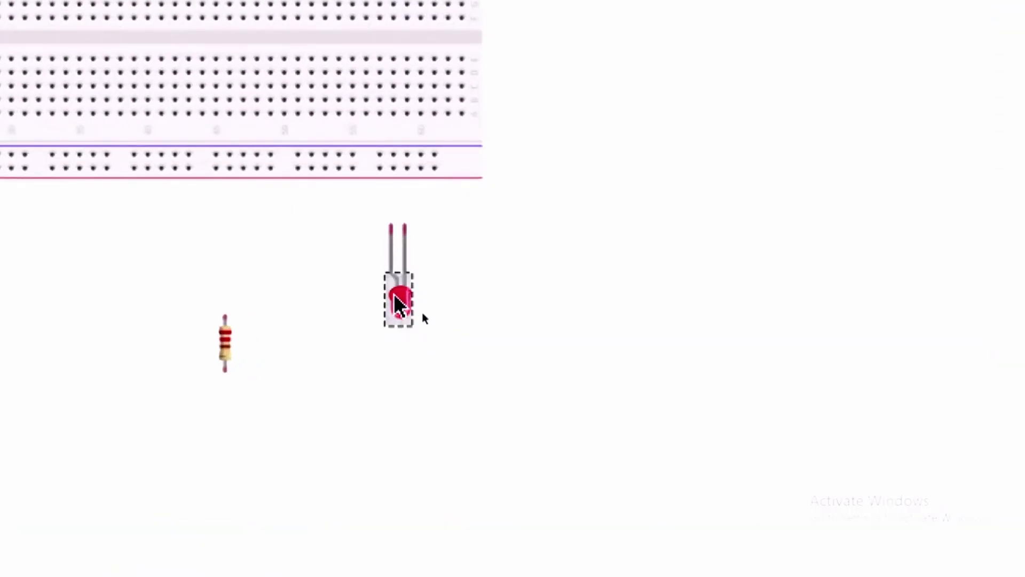
left_click_drag(425, 318, 343, 395)
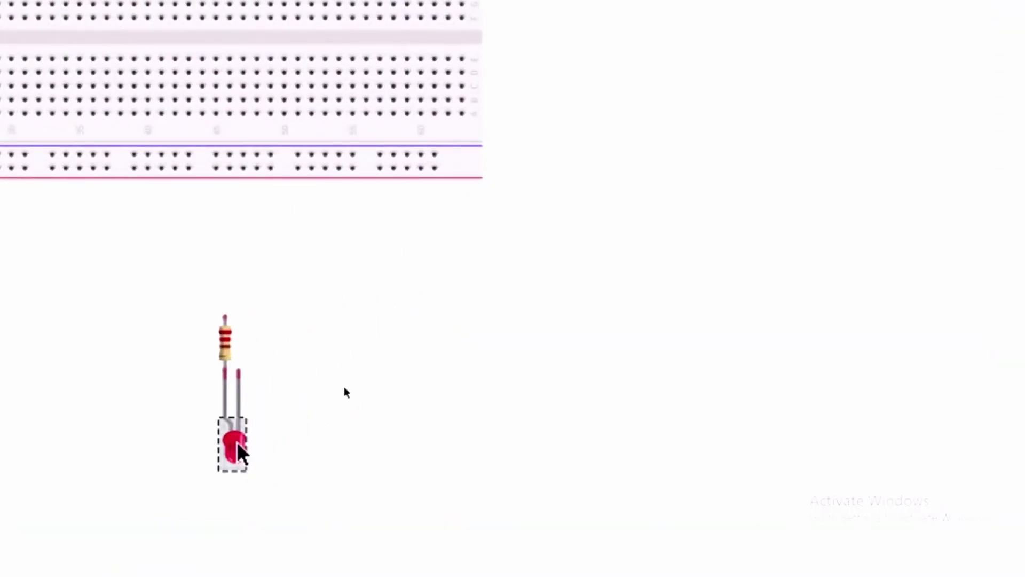
left_click(402, 296)
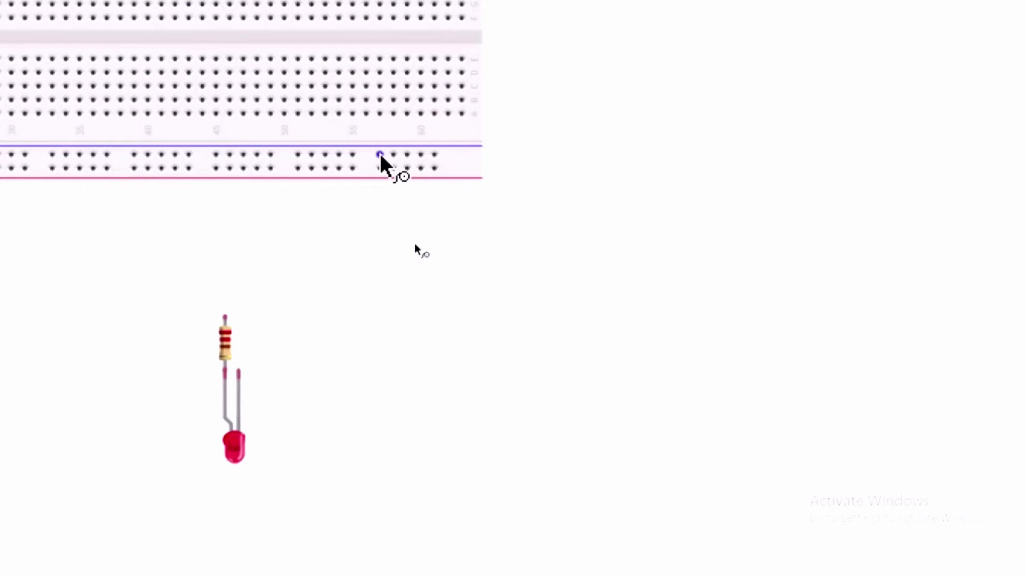
Wire the lower blue-line rail of the breadboard to the LED's free leg and bend the wire at a right angle.
left_click_drag(380, 154, 242, 373)
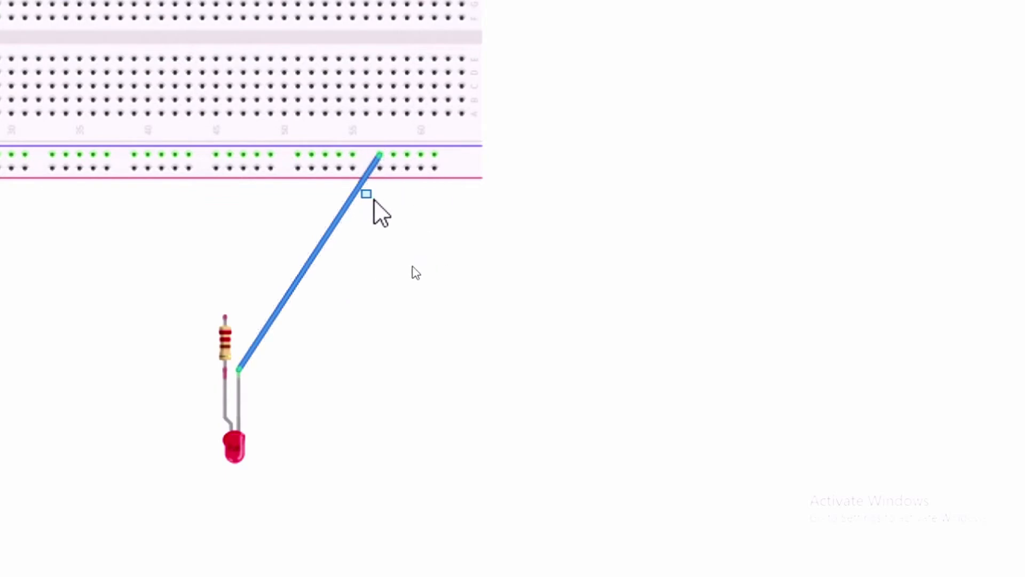
left_click_drag(353, 195, 381, 370)
left_click(402, 300)
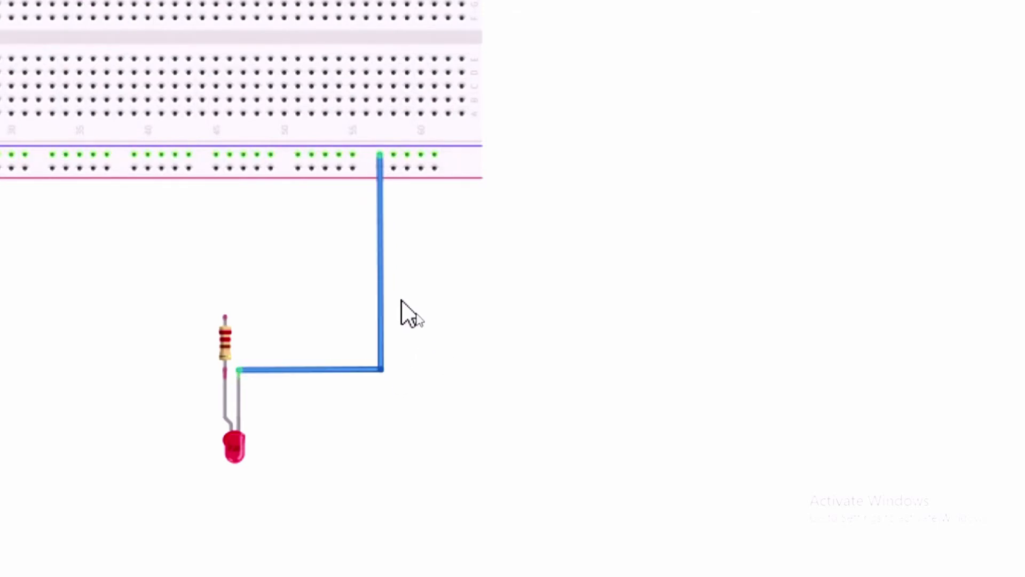
Wire the lower red-line rail of the breadboard to the resistor's upper lead and bend the wire at a right angle.
left_click_drag(393, 168, 224, 316)
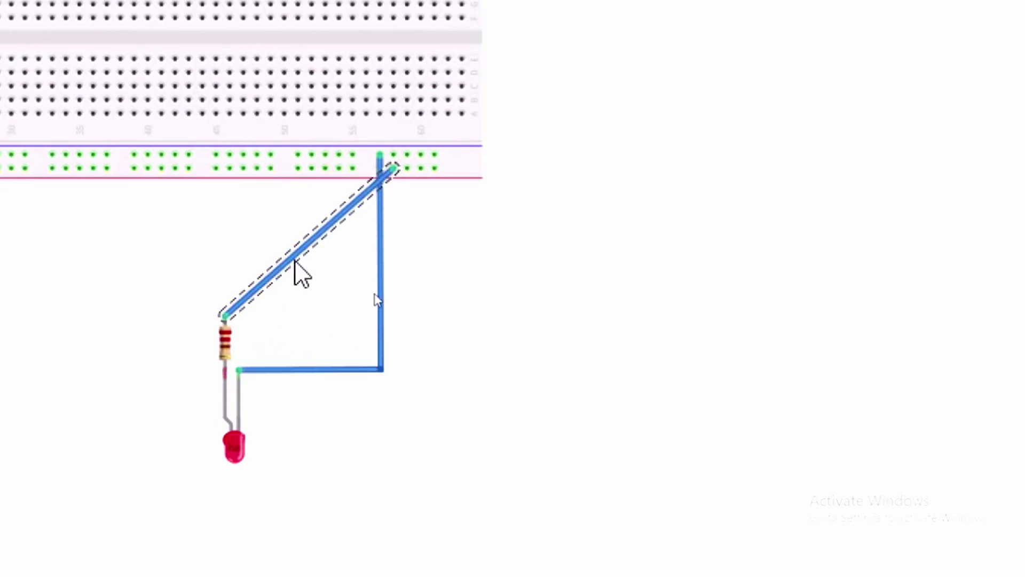
left_click_drag(293, 257, 396, 319)
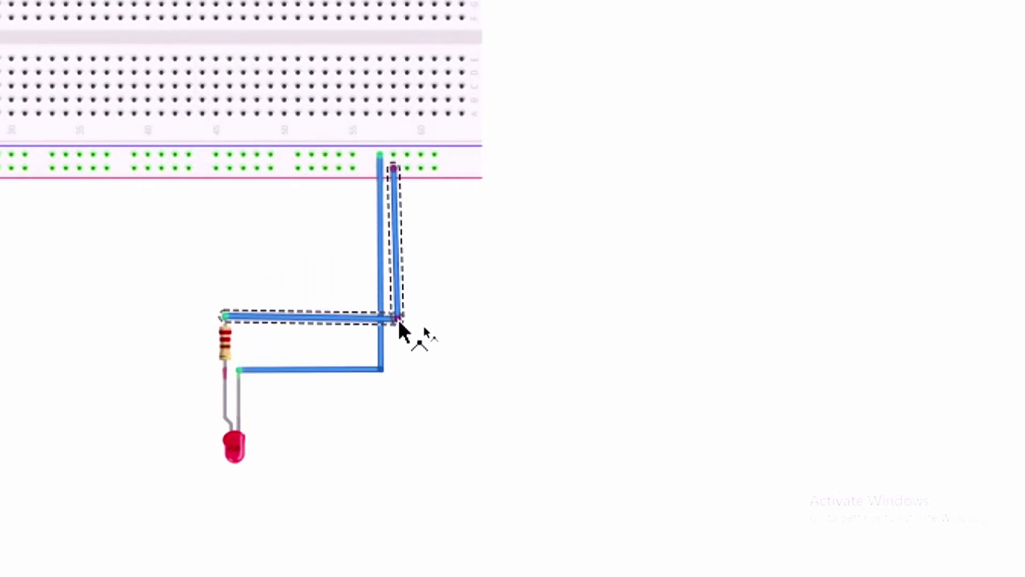
left_click(435, 320)
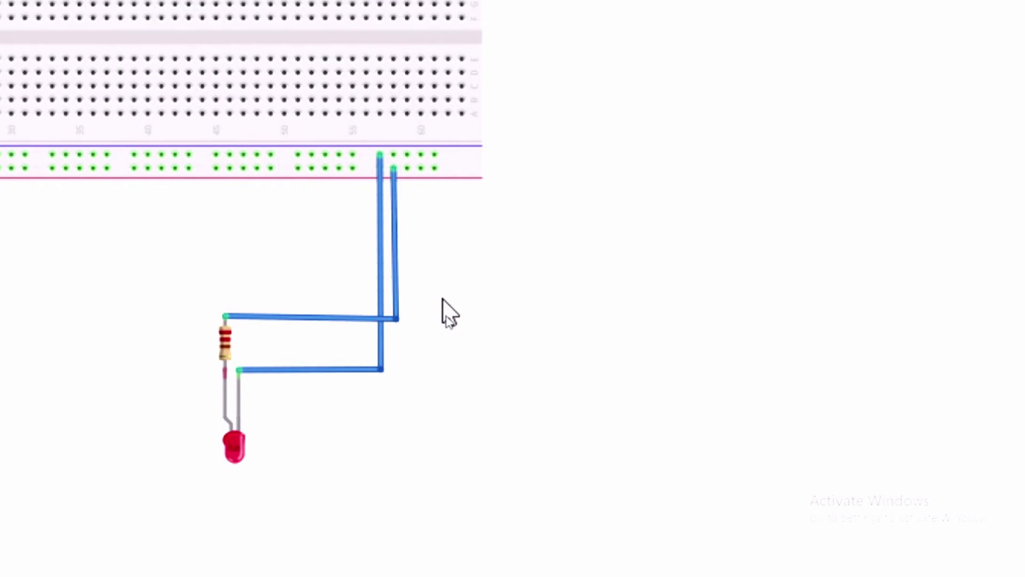
Set the resistor's wire color to red and the LED's wire color to black.
right_click(395, 279)
mouse_move(504, 323)
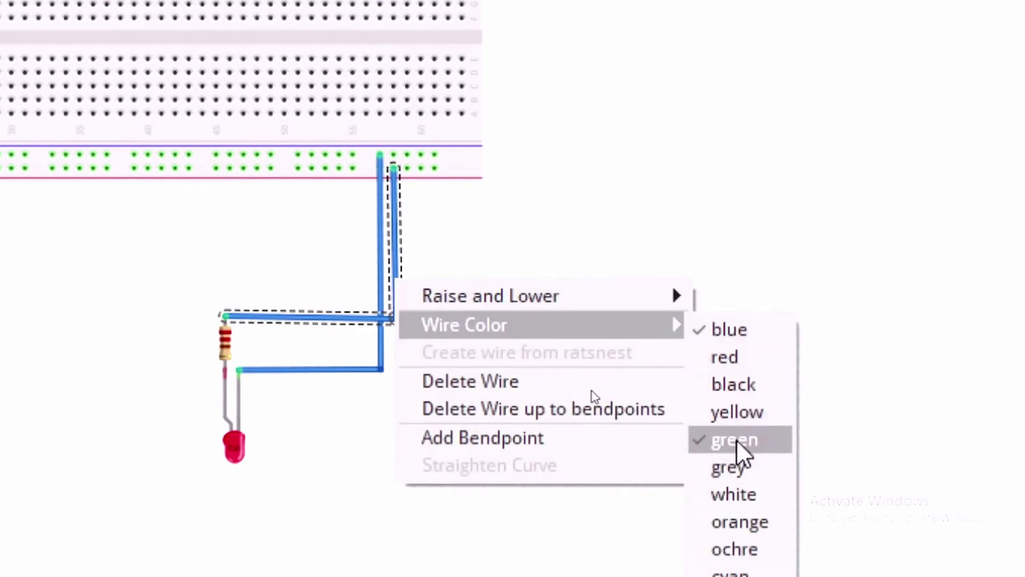
left_click(751, 365)
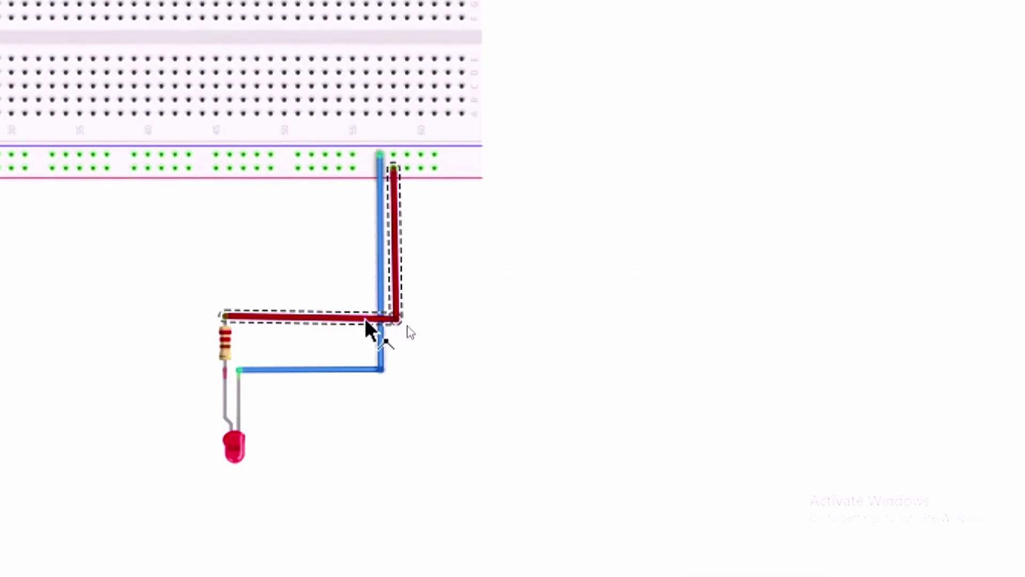
right_click(382, 359)
mouse_move(667, 413)
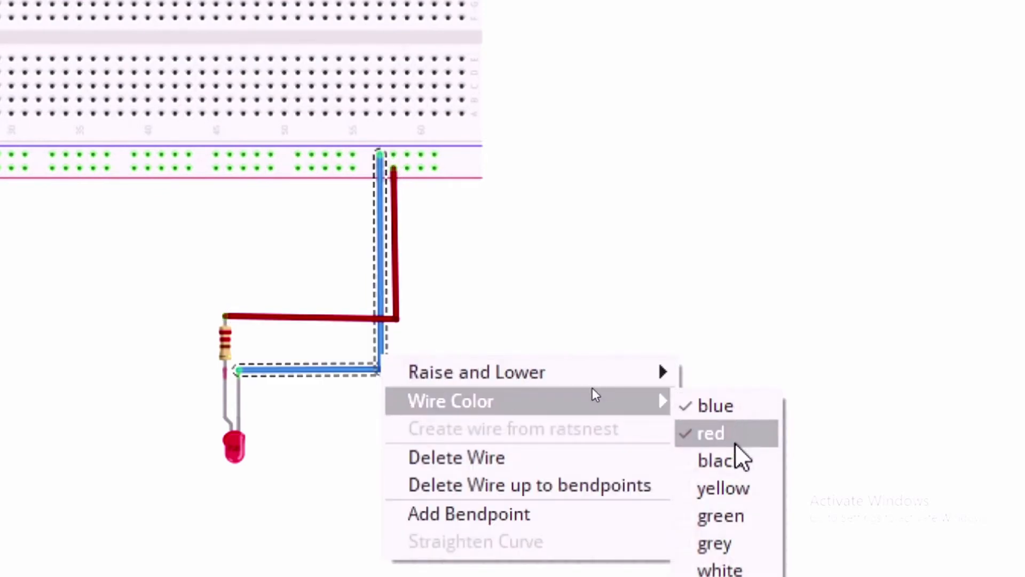
left_click(721, 460)
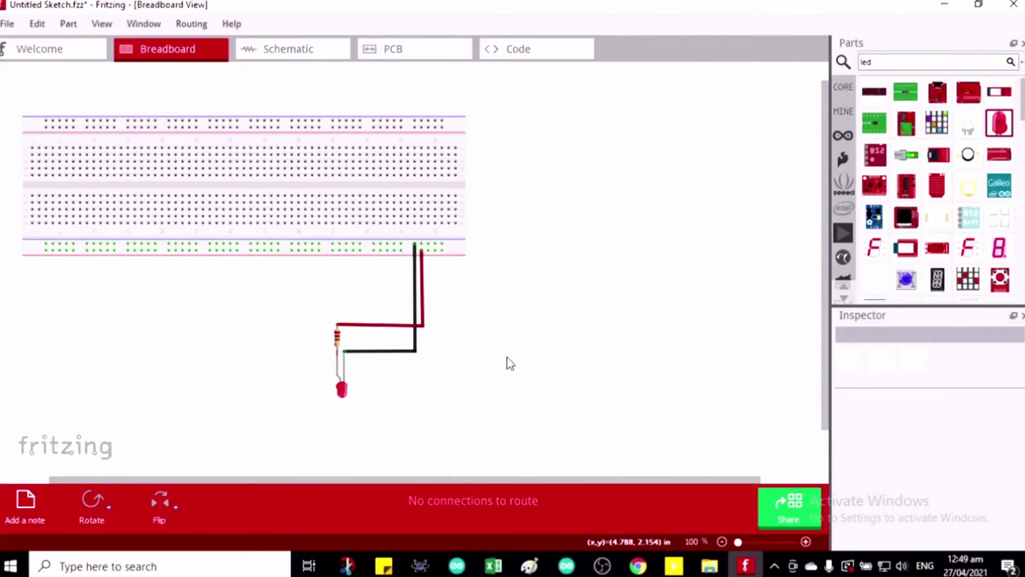
Add an Arduino Uno (Rev3) from the Arduino boards to the free area of the breadboard view.
left_click(843, 136)
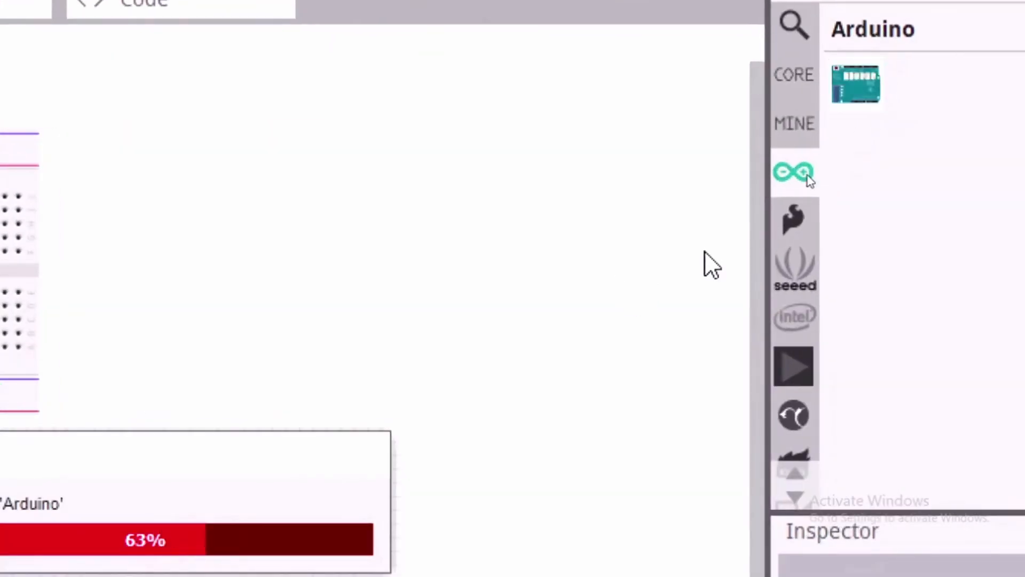
left_click_drag(806, 120, 297, 160)
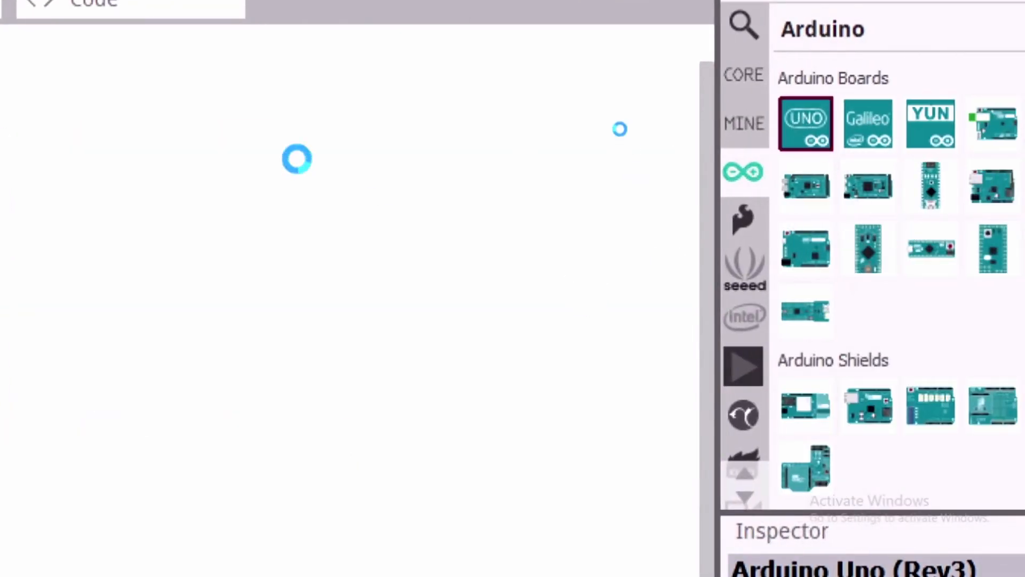
Place the Arduino Uno beside the breadboard's right end and lock both the Arduino and the breadboard against moving.
left_click_drag(809, 176, 532, 166)
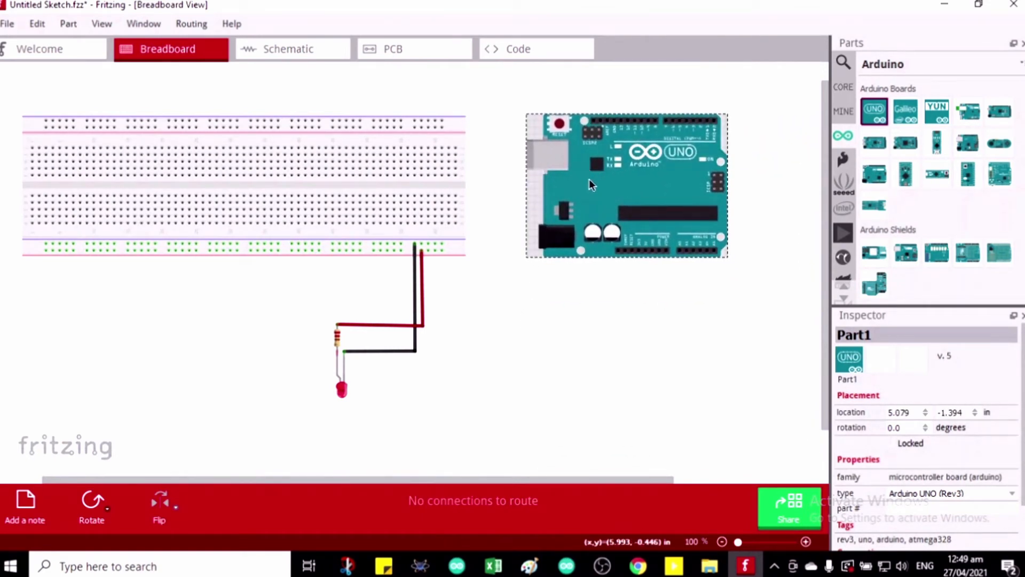
right_click(591, 177)
left_click(616, 209)
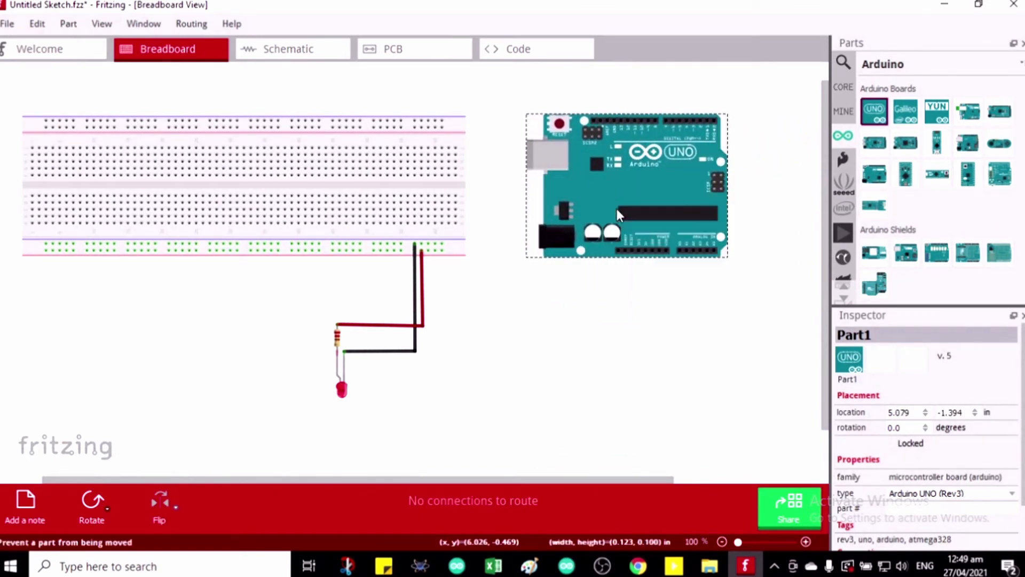
right_click(424, 191)
left_click(458, 220)
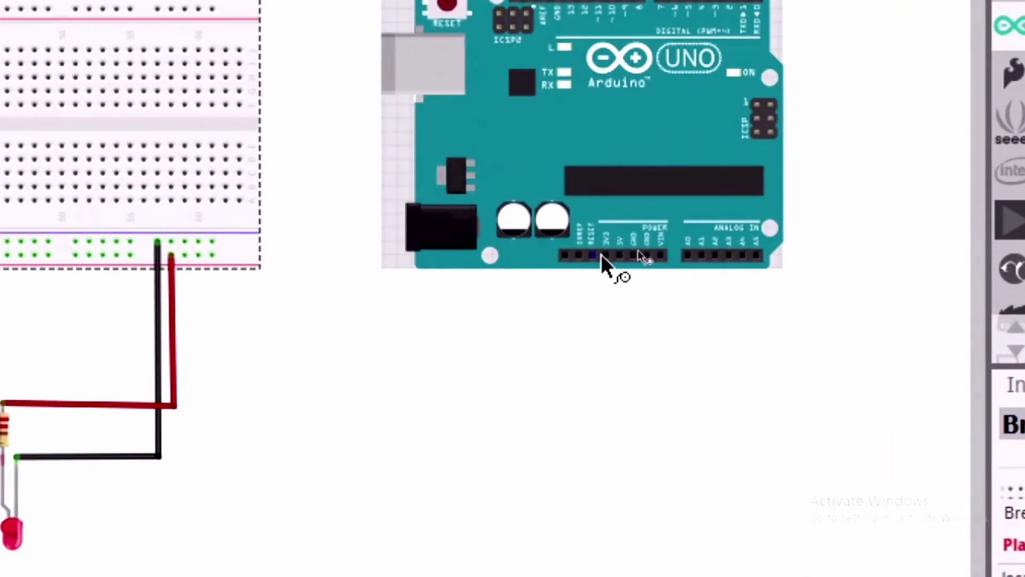
Connect the Arduino's 5V pin to the breadboard's lower red-line rail with a red wire bent at right angles below the board.
left_click_drag(621, 255, 222, 258)
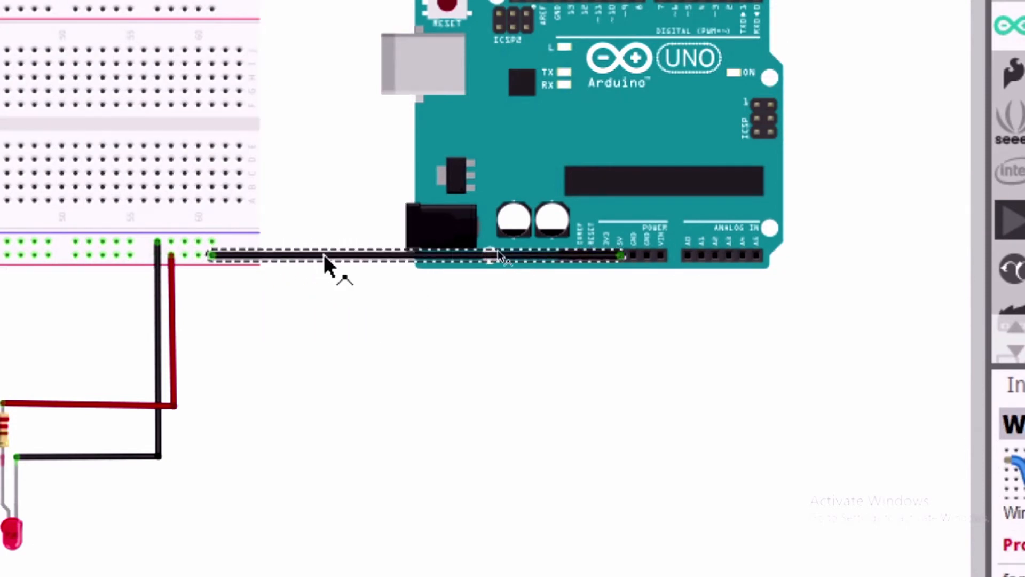
right_click(328, 258)
left_click(660, 332)
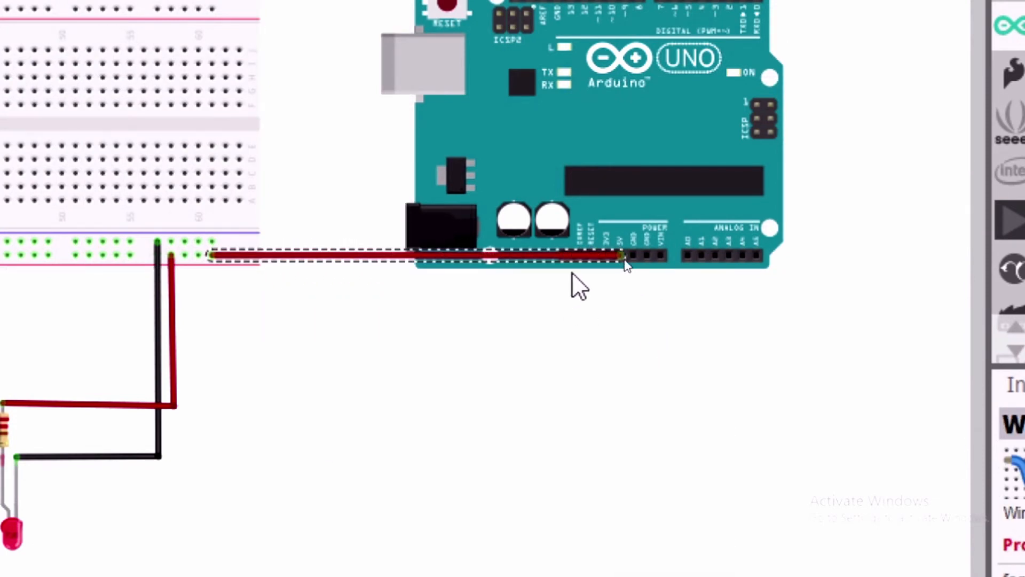
left_click_drag(358, 258, 214, 291)
left_click_drag(518, 266, 622, 291)
left_click(596, 321)
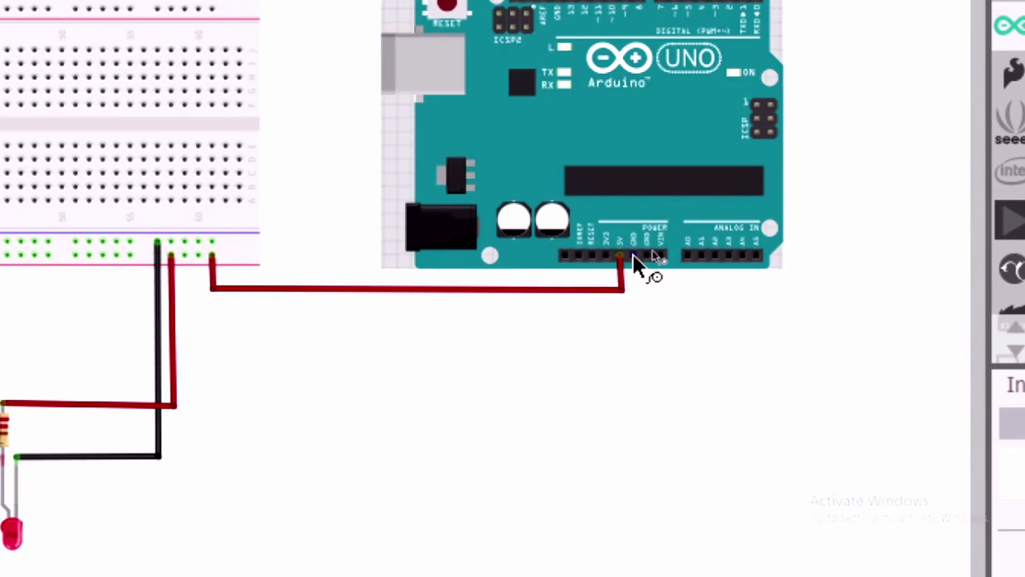
Connect the Arduino's GND pin next to 5V to the lower blue-line rail with a black wire bent around the red one.
left_click_drag(634, 255, 216, 243)
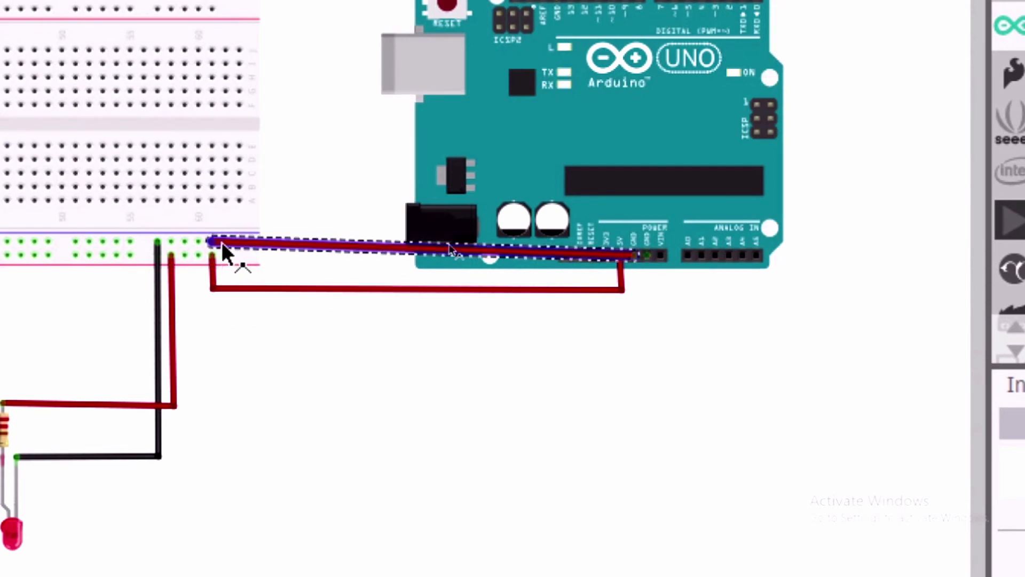
right_click(328, 244)
mouse_move(552, 301)
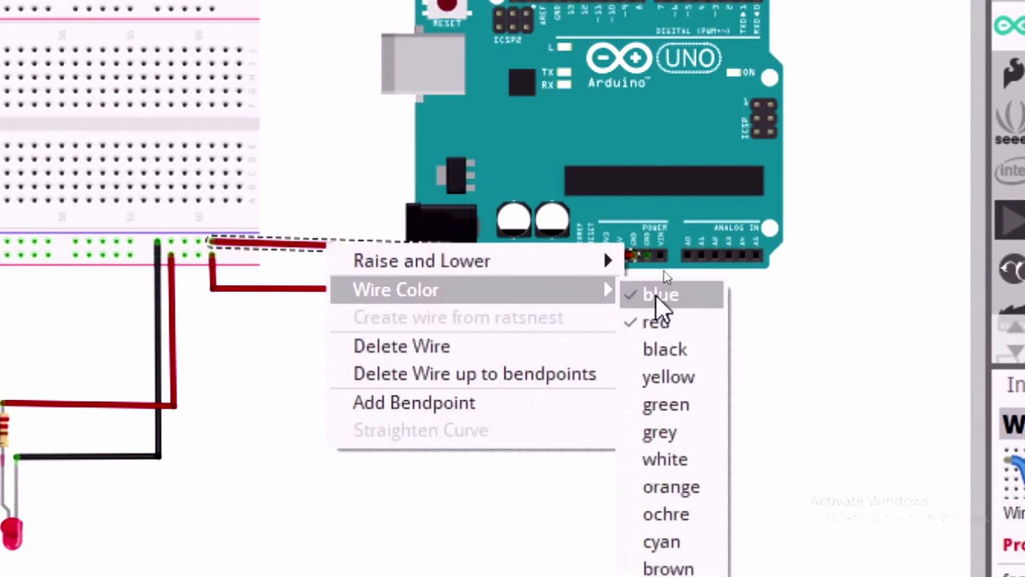
left_click(667, 349)
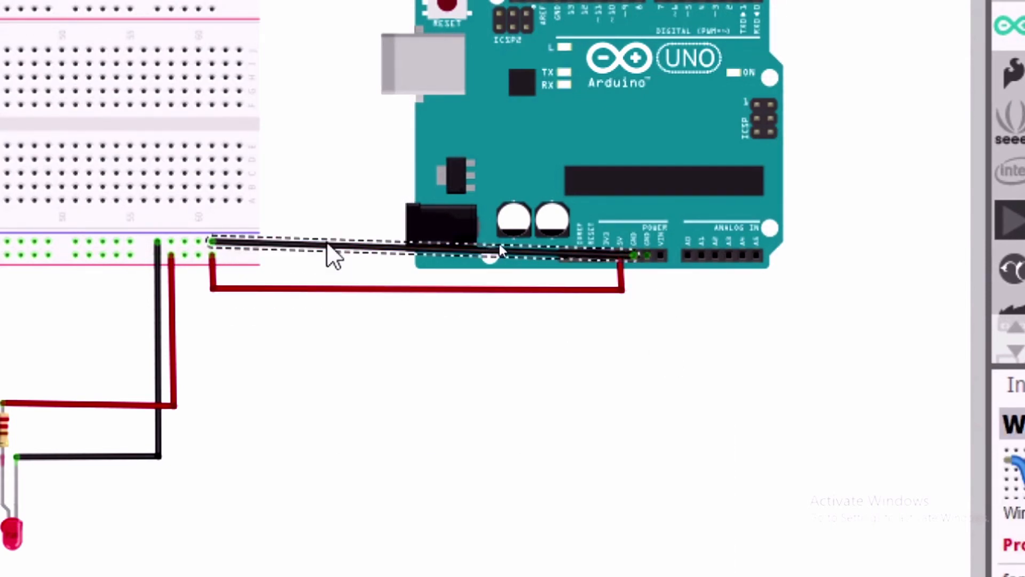
left_click_drag(277, 248, 640, 314)
left_click_drag(411, 265, 293, 311)
left_click(311, 333)
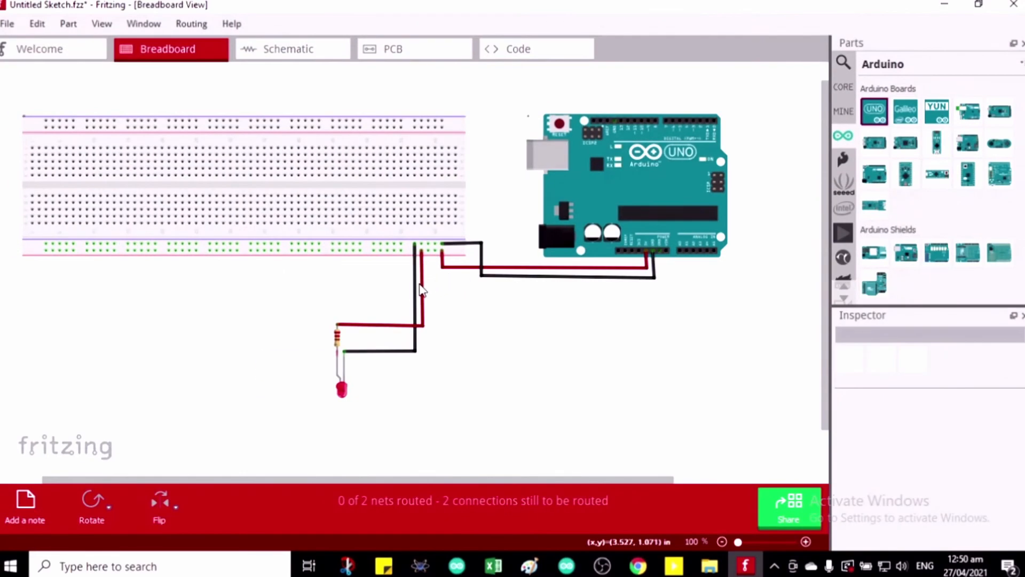
Inspect which breadboard holes and component leads are connected to the Arduino's GND and 5V pins.
scroll(171, 321, "up", 2)
scroll(171, 320, "down", 1)
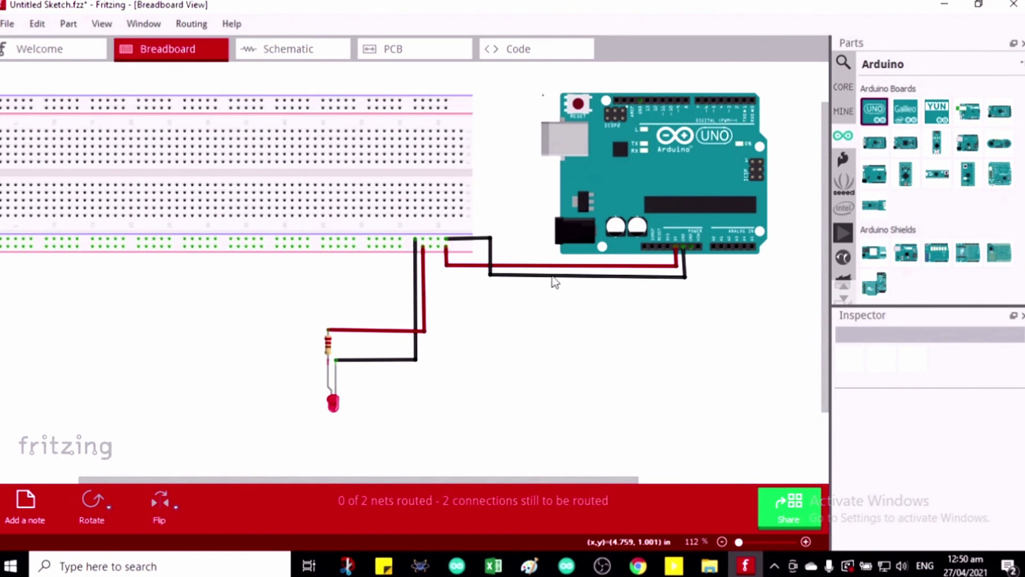
left_click(683, 248)
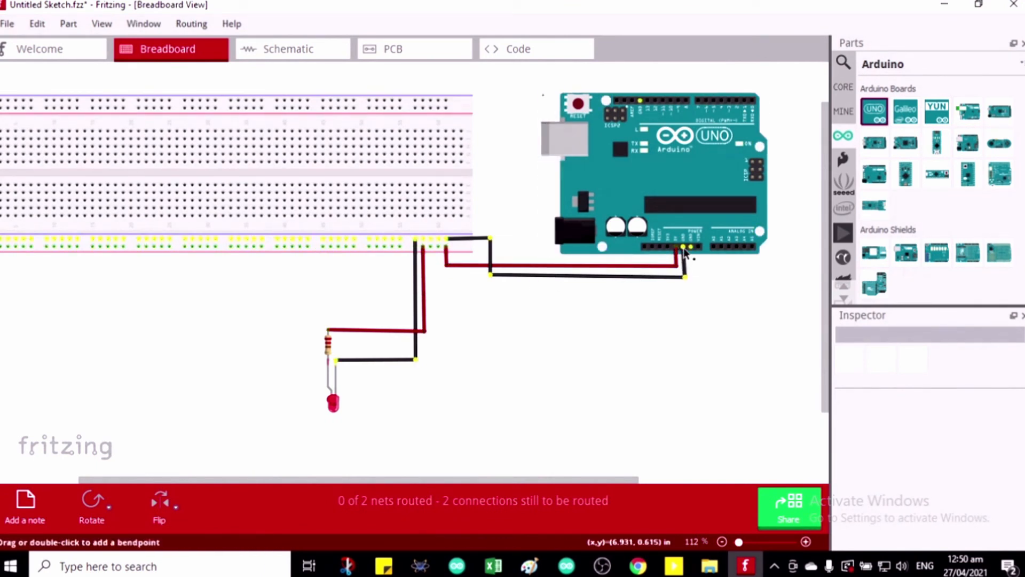
left_click(677, 248)
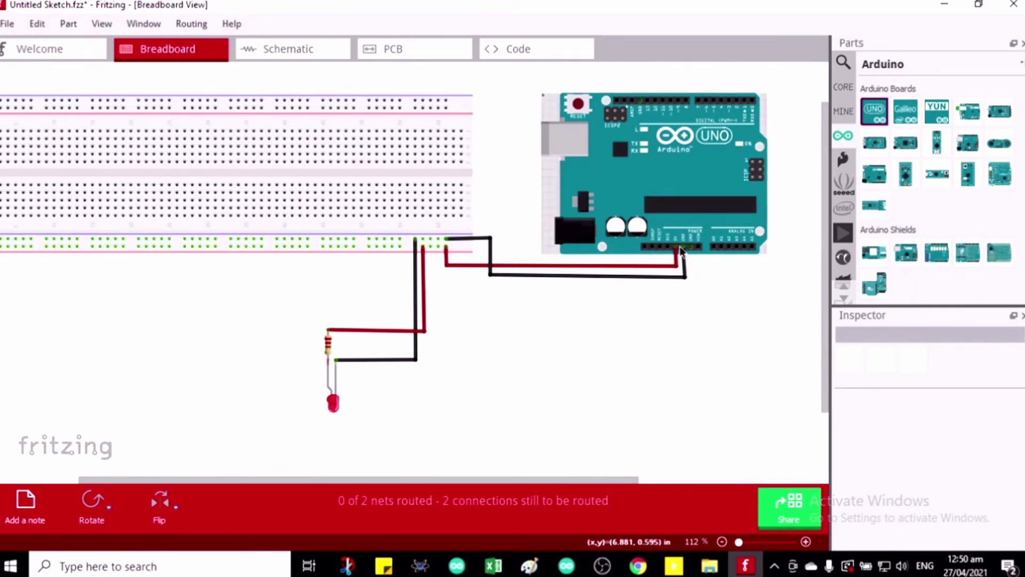
left_click(684, 249)
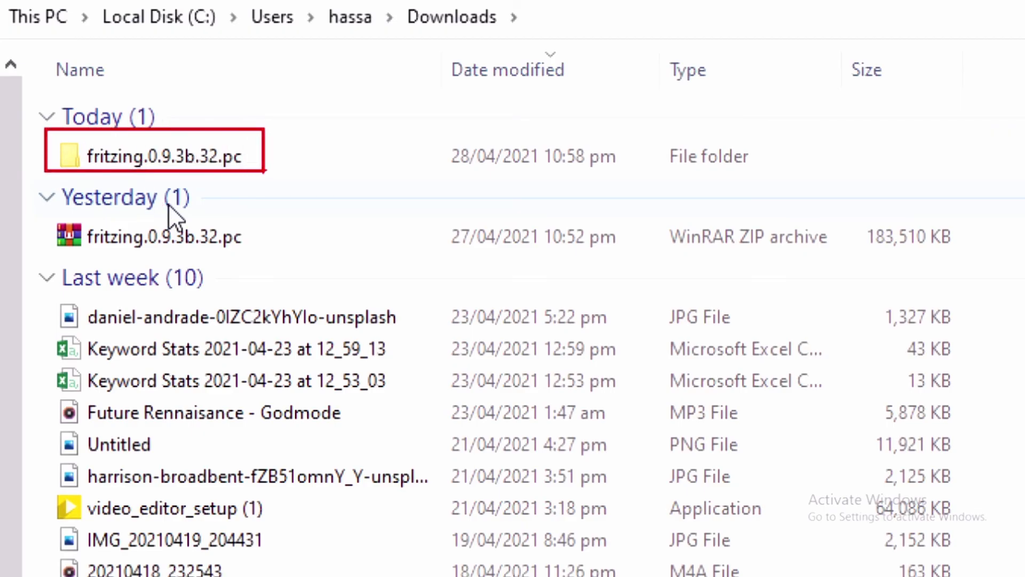
In File Explorer, open the extracted fritzing.0.9.3b.32.pc folder in Downloads and launch the Fritzing application.
right_click(177, 158)
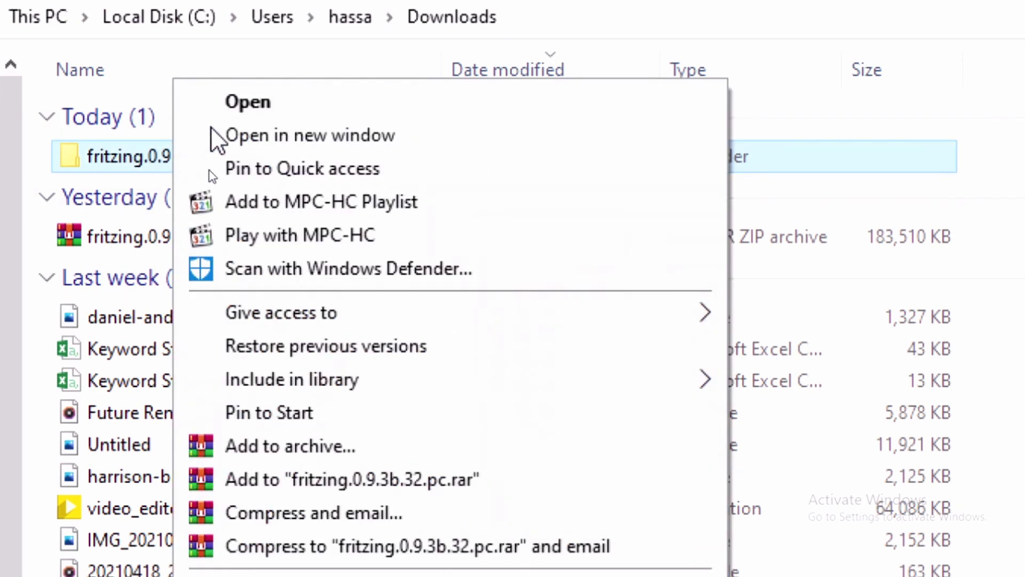
left_click(235, 102)
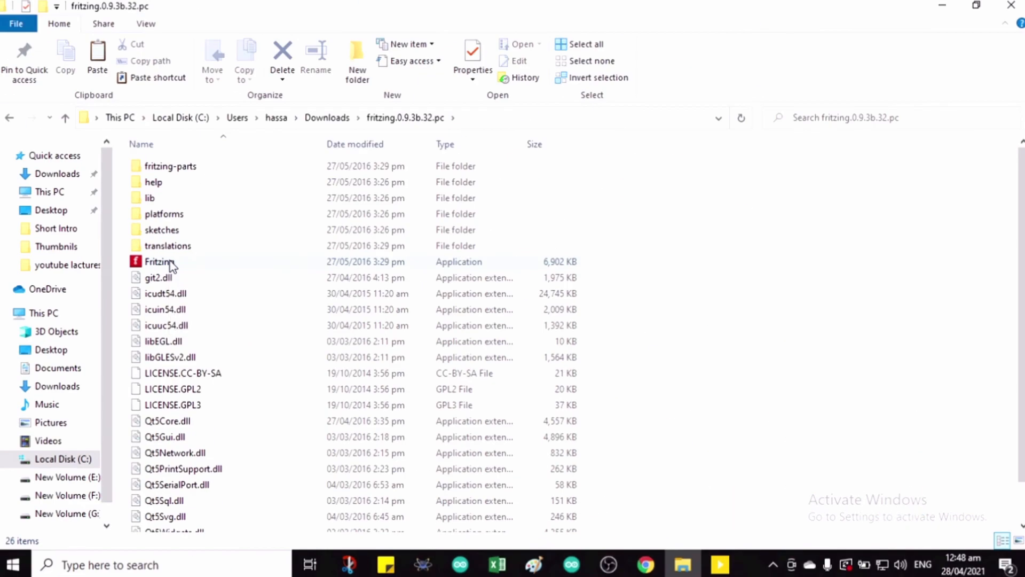
right_click(138, 305)
left_click(199, 147)
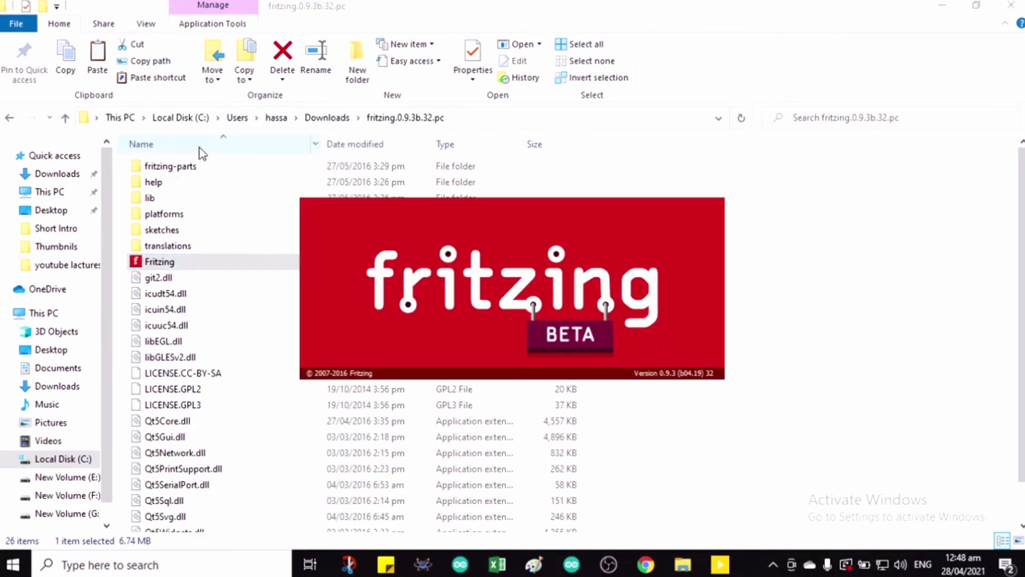